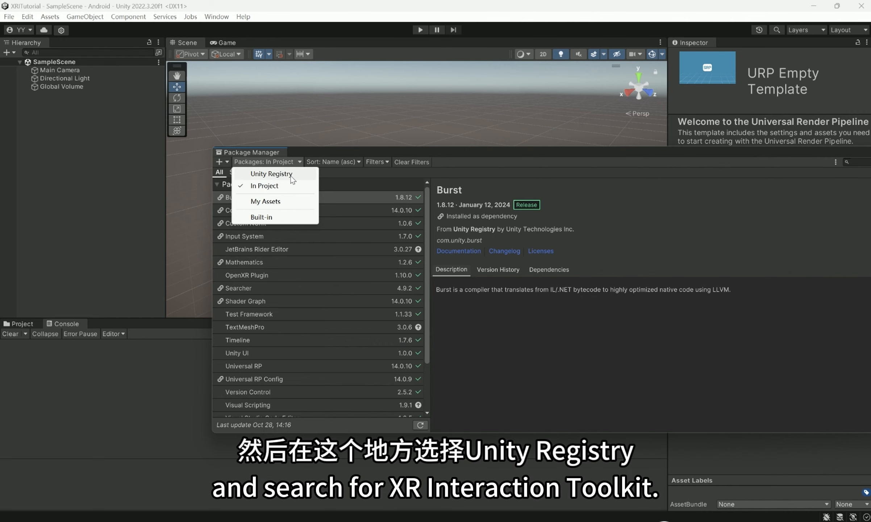
Step: Search the Unity Registry packages for "XR" and select XR Interaction Toolkit
{"action": "left_click", "coordinate": [289, 175]}
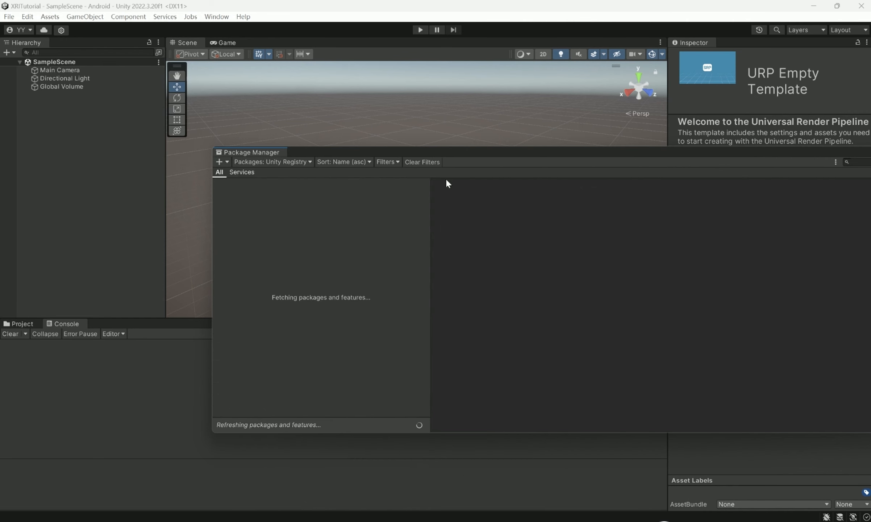
{"action": "left_click_drag", "start_coordinate": [548, 159], "coordinate": [389, 151]}
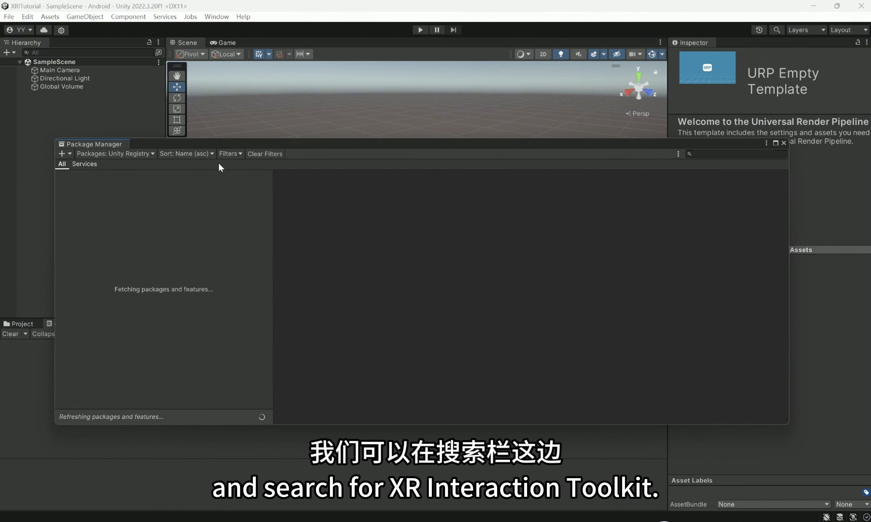
{"action": "left_click", "coordinate": [697, 154]}
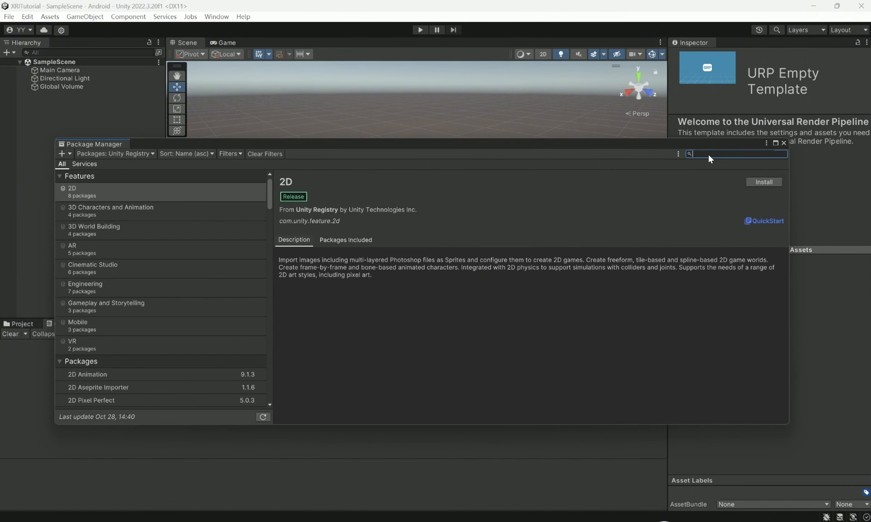
{"action": "type", "text": "XR"}
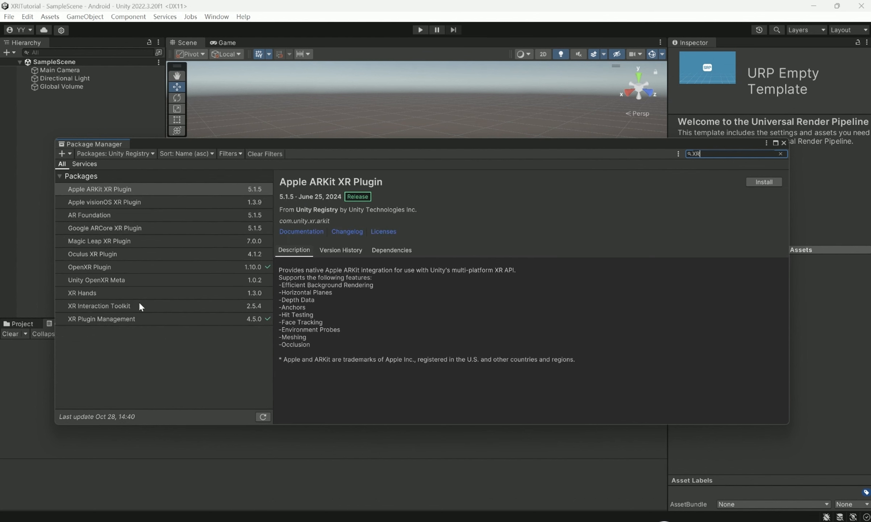
{"action": "left_click", "coordinate": [134, 308]}
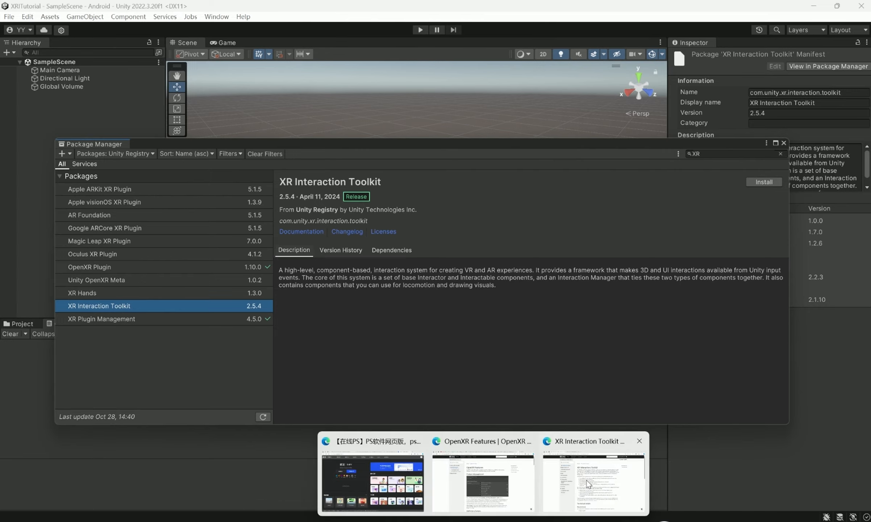
Step: Switch to the XR Interaction Toolkit manual in the browser, check the available package versions, and return to Unity
{"action": "left_click", "coordinate": [594, 471]}
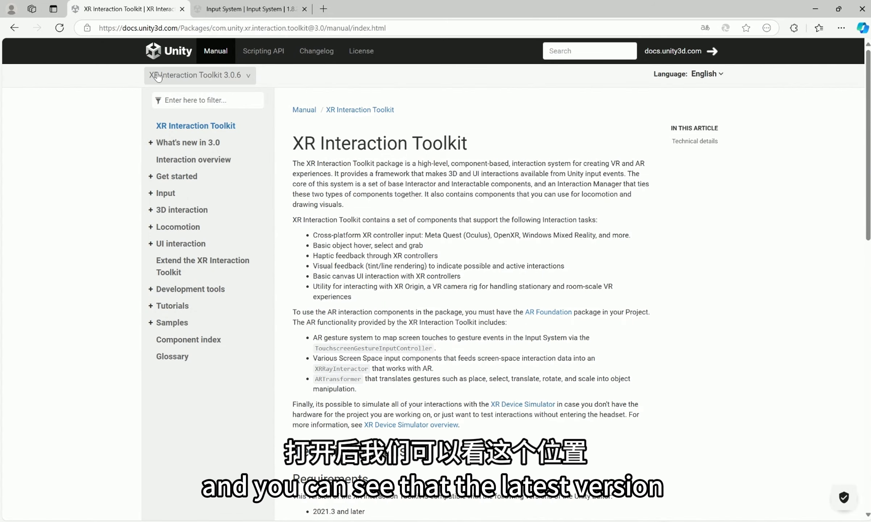
{"action": "left_click", "coordinate": [248, 79]}
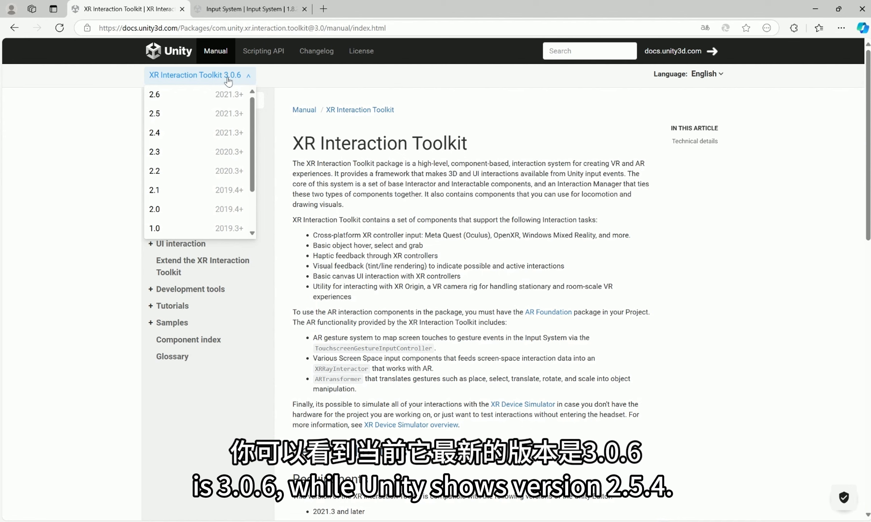
{"action": "left_click", "coordinate": [278, 85]}
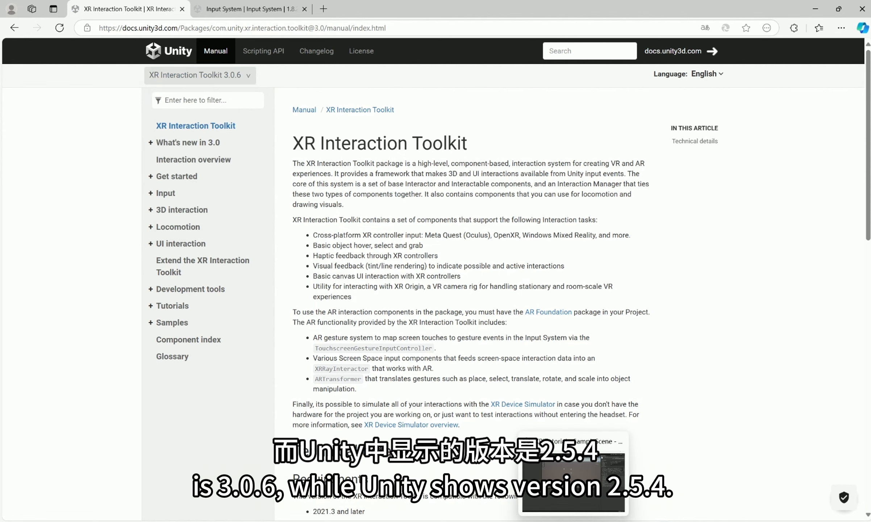
{"action": "left_click", "coordinate": [592, 479]}
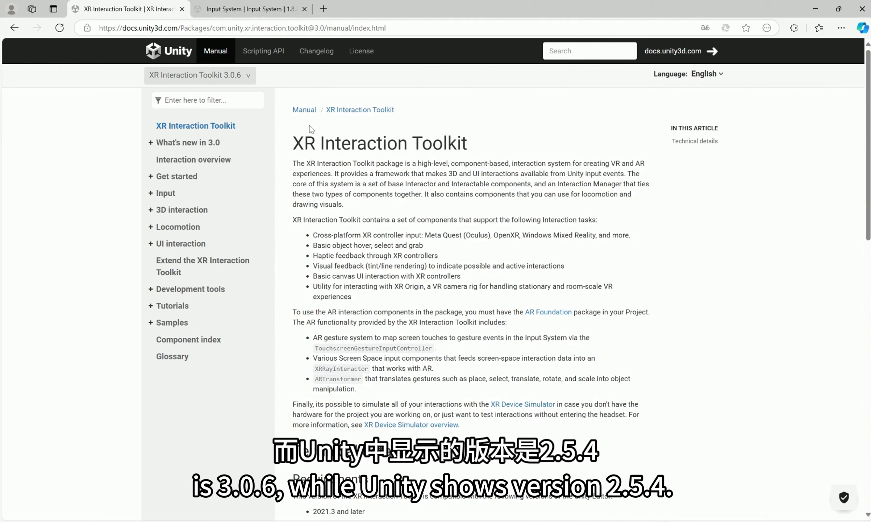
{"action": "mouse_move", "coordinate": [573, 494]}
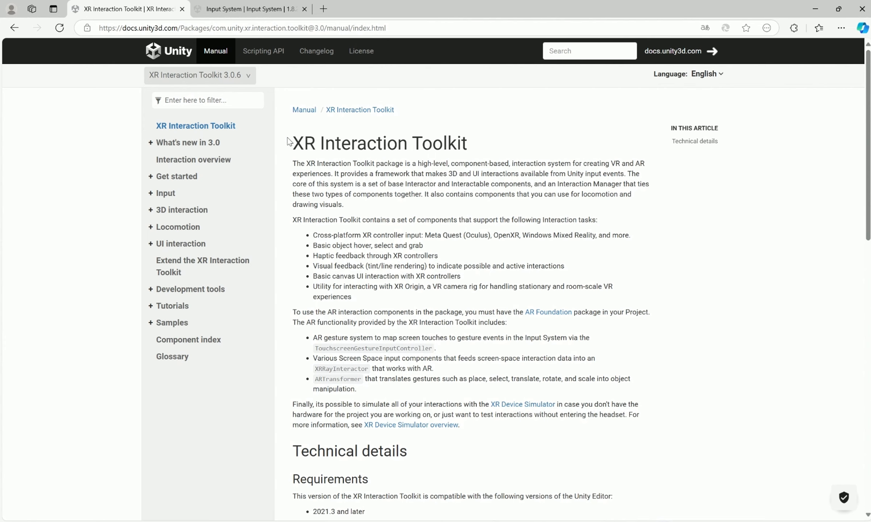
{"action": "left_click", "coordinate": [582, 521]}
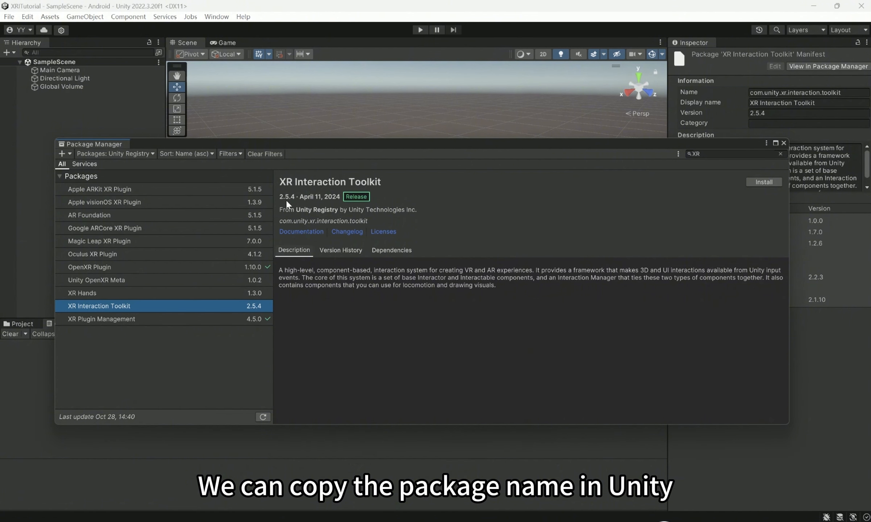
Step: Add the package com.unity.xr.interaction.toolkit by name, leaving the version unspecified
{"action": "left_click", "coordinate": [295, 220]}
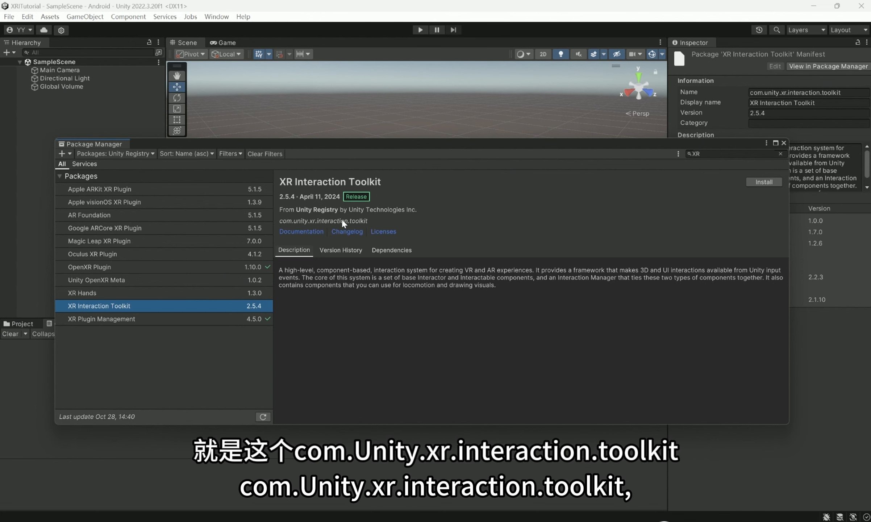
{"action": "left_click", "coordinate": [63, 153]}
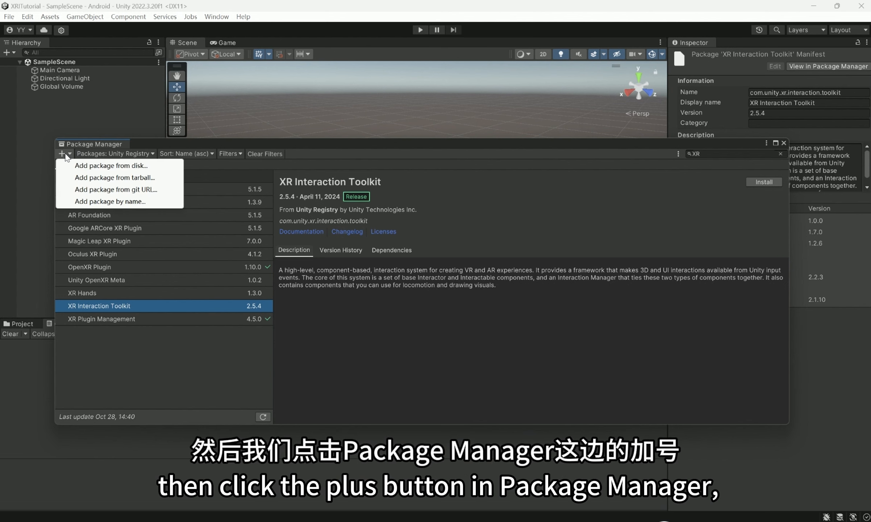
{"action": "left_click", "coordinate": [115, 202]}
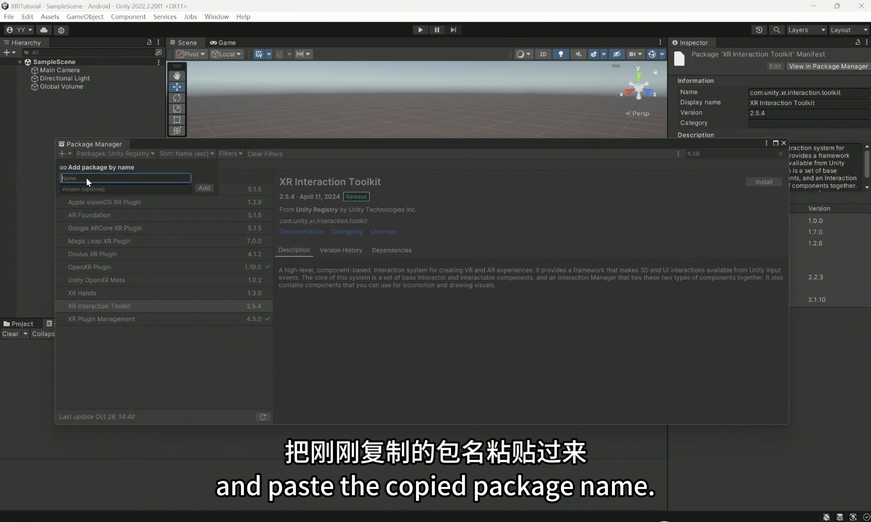
{"action": "type", "text": "com.unity.xr.interaction.toolkit"}
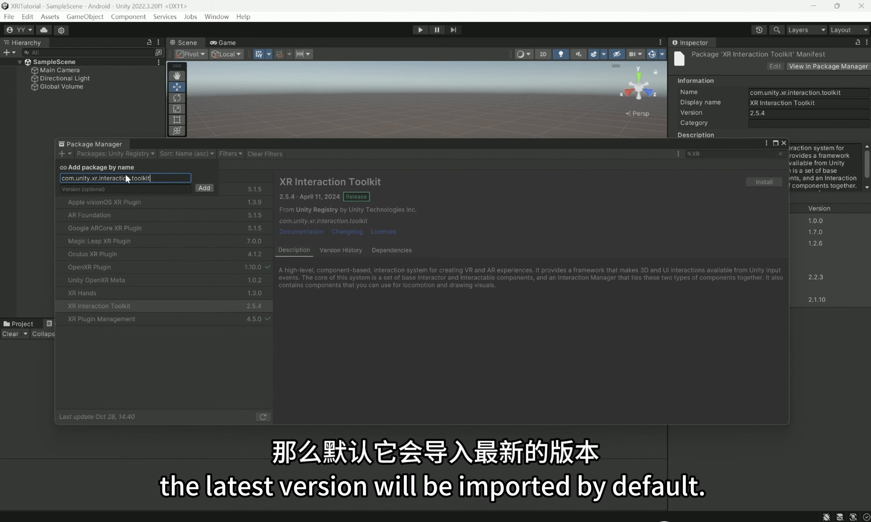
{"action": "left_click", "coordinate": [205, 188]}
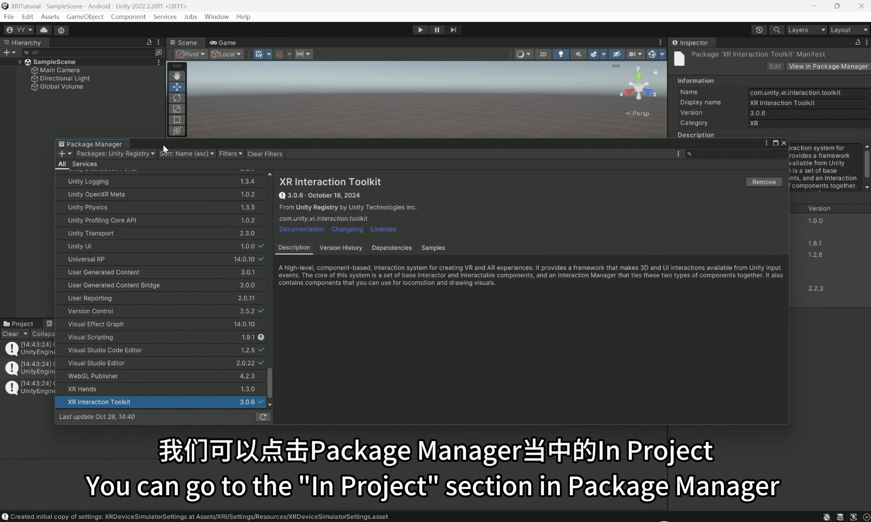
Step: Show only the packages in the project and select XR Interaction Toolkit
{"action": "left_click", "coordinate": [122, 153]}
{"action": "left_click", "coordinate": [121, 174]}
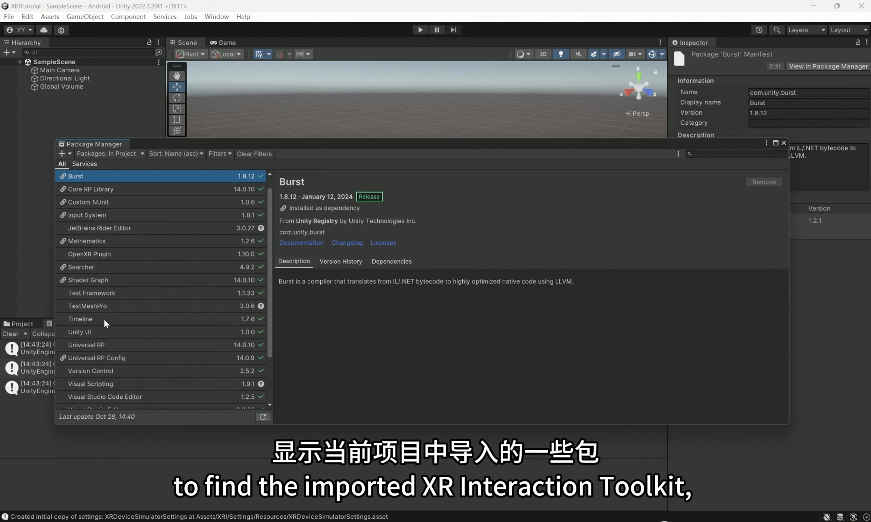
{"action": "scroll", "coordinate": [103, 317], "scroll_direction": "down", "scroll_amount": 3}
{"action": "left_click", "coordinate": [100, 376]}
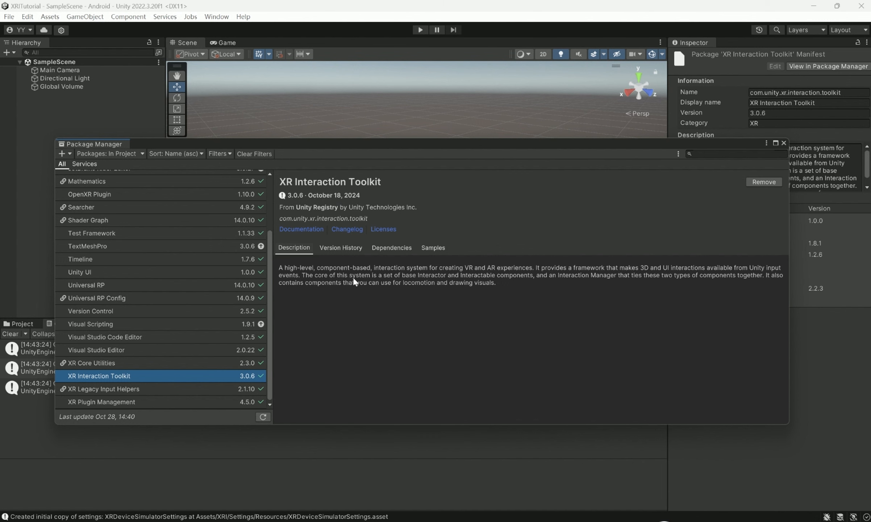
{"action": "left_click_drag", "start_coordinate": [383, 151], "coordinate": [455, 149]}
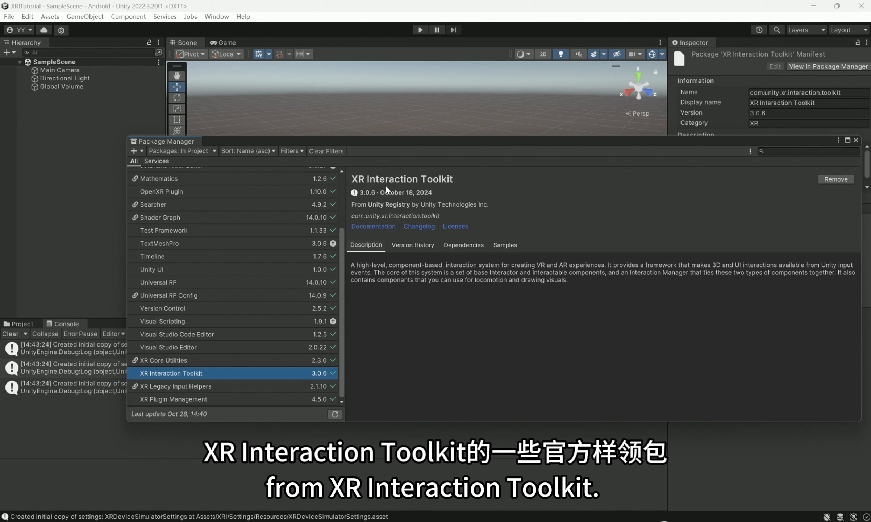
Step: Look through the samples of XR Interaction Toolkit and import Starter Assets
{"action": "left_click", "coordinate": [508, 245]}
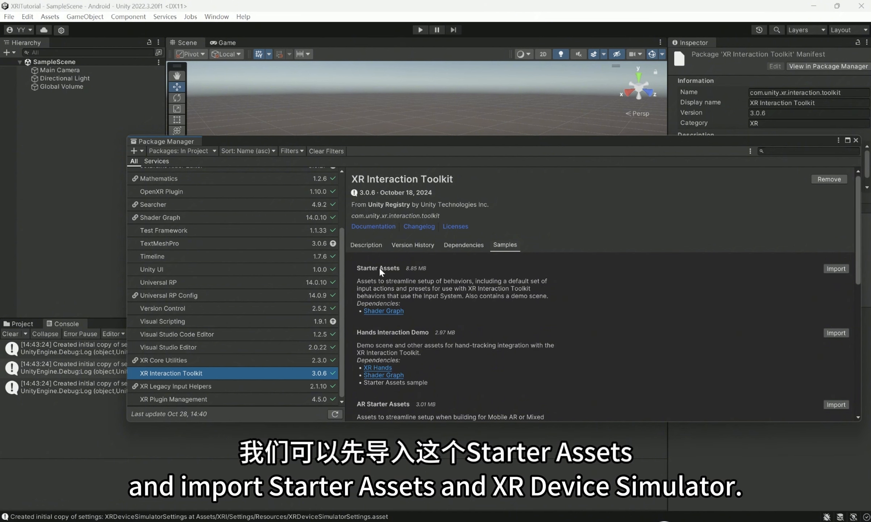
{"action": "scroll", "coordinate": [473, 309], "scroll_direction": "down", "scroll_amount": 8}
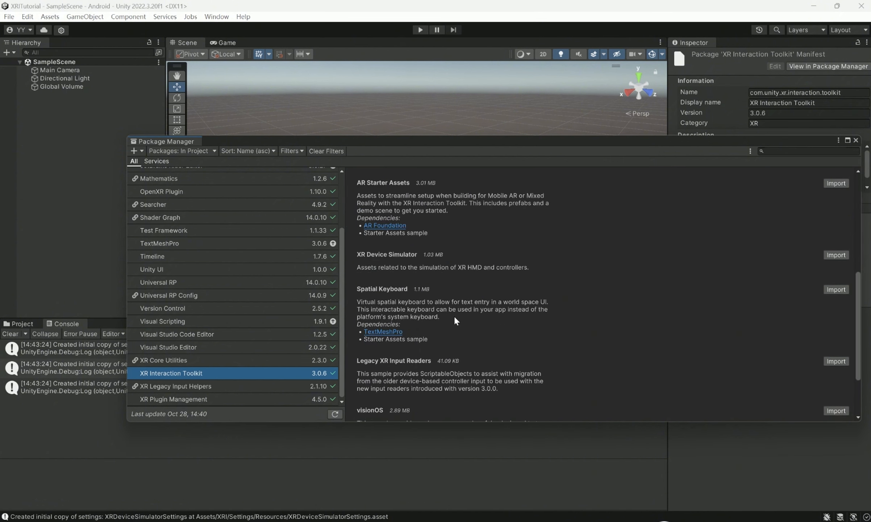
{"action": "scroll", "coordinate": [431, 323], "scroll_direction": "up", "scroll_amount": 3}
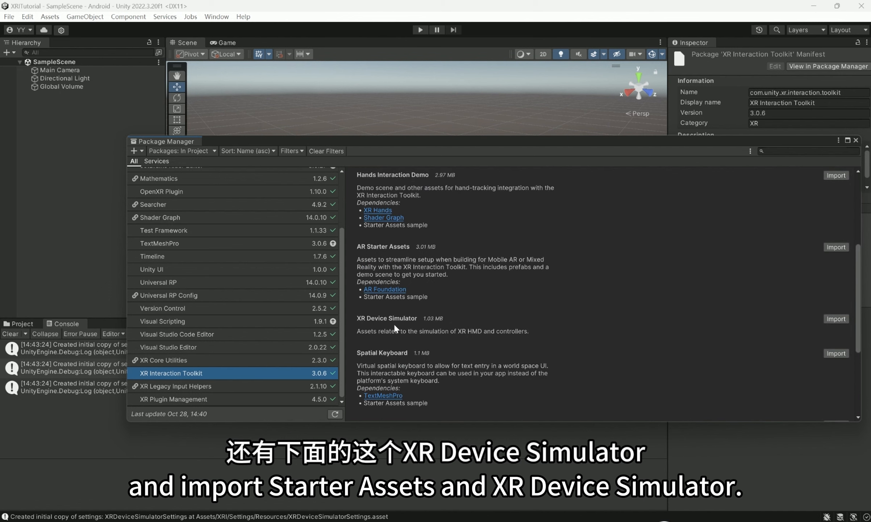
{"action": "scroll", "coordinate": [434, 306], "scroll_direction": "up", "scroll_amount": 3}
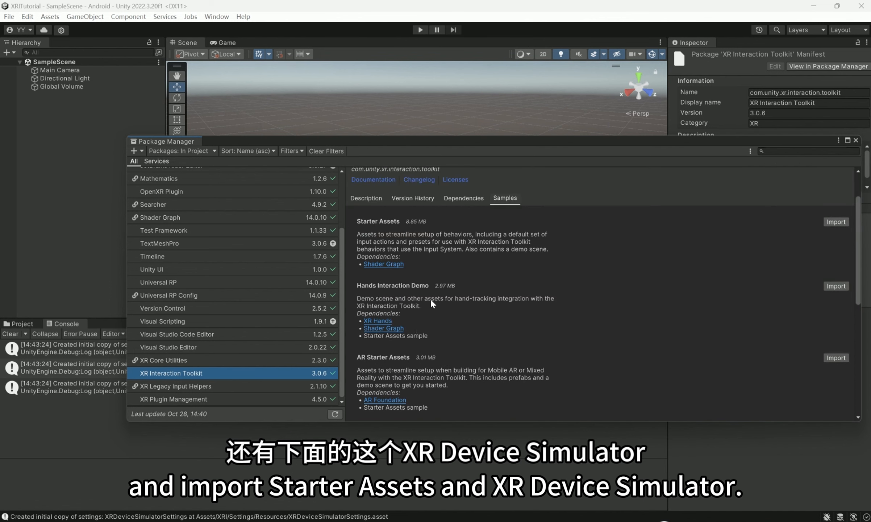
{"action": "scroll", "coordinate": [418, 331], "scroll_direction": "down", "scroll_amount": 1}
{"action": "scroll", "coordinate": [421, 322], "scroll_direction": "up", "scroll_amount": 1}
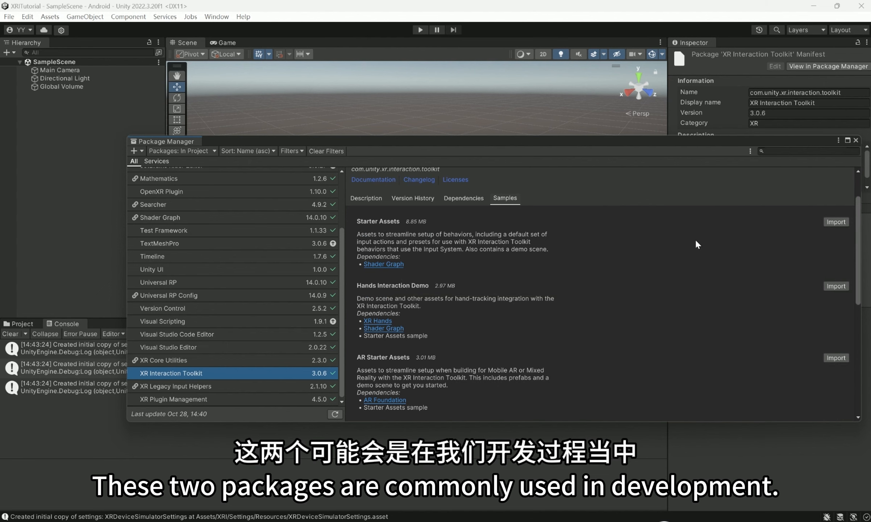
{"action": "left_click", "coordinate": [832, 222]}
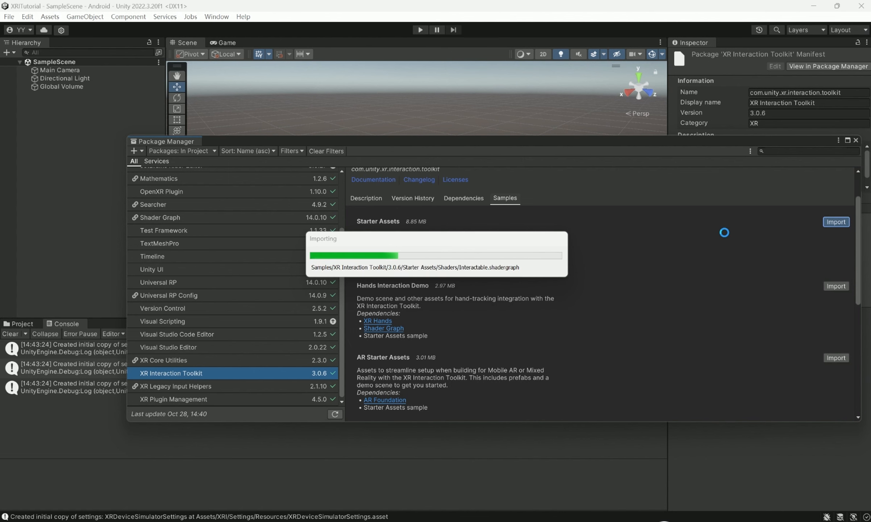
Step: Import the XR Device Simulator sample of XR Interaction Toolkit
{"action": "scroll", "coordinate": [372, 328], "scroll_direction": "down", "scroll_amount": 3}
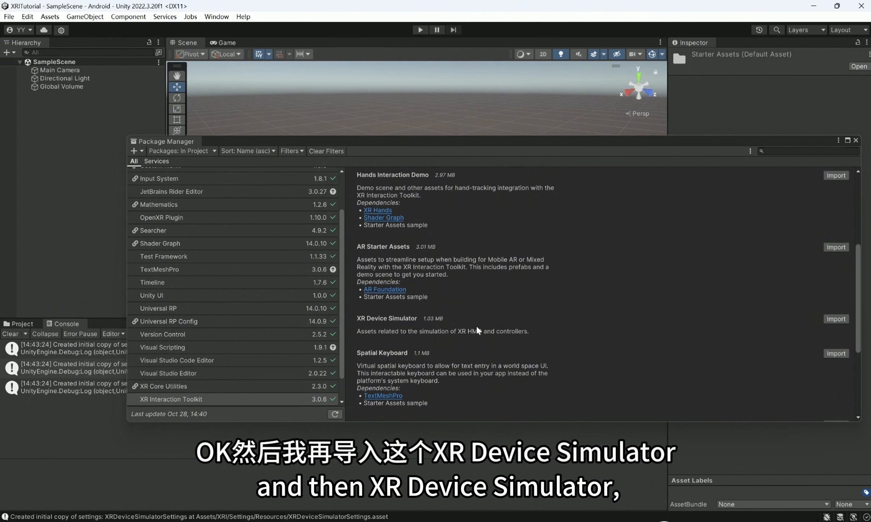
{"action": "left_click", "coordinate": [834, 319]}
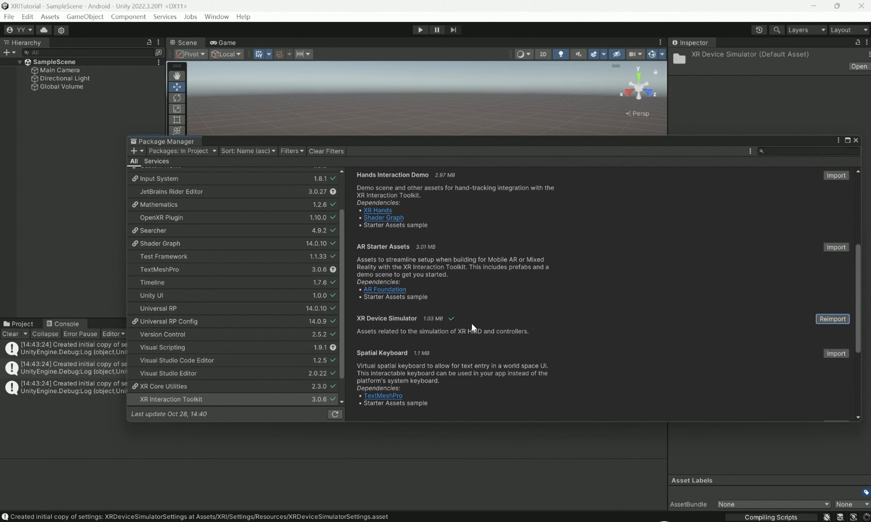
{"action": "scroll", "coordinate": [472, 325], "scroll_direction": "up", "scroll_amount": 5}
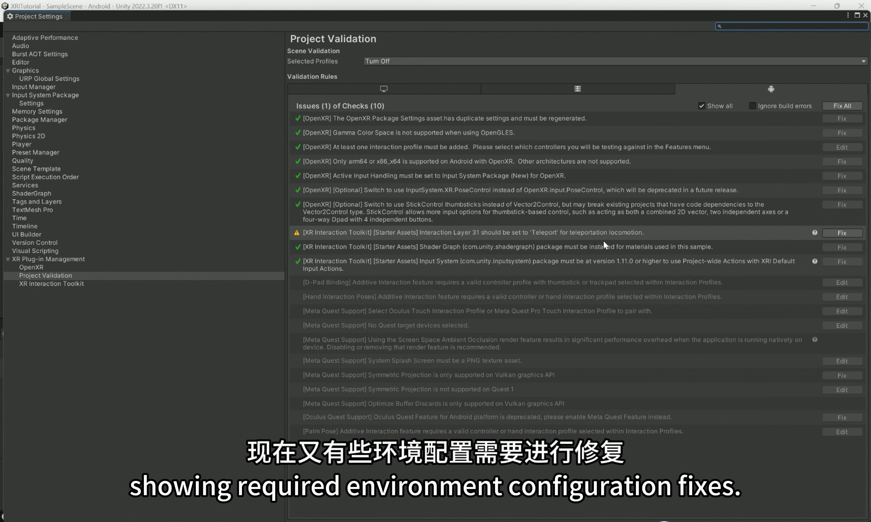
Step: Fix all project validation issues for Android, check the desktop rules too, and close the project settings
{"action": "left_click", "coordinate": [376, 90]}
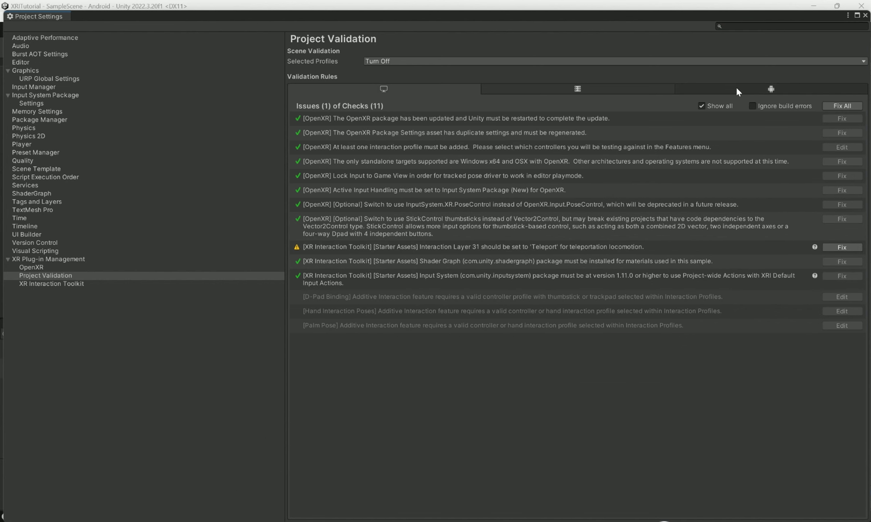
{"action": "left_click", "coordinate": [771, 89]}
{"action": "left_click", "coordinate": [840, 106]}
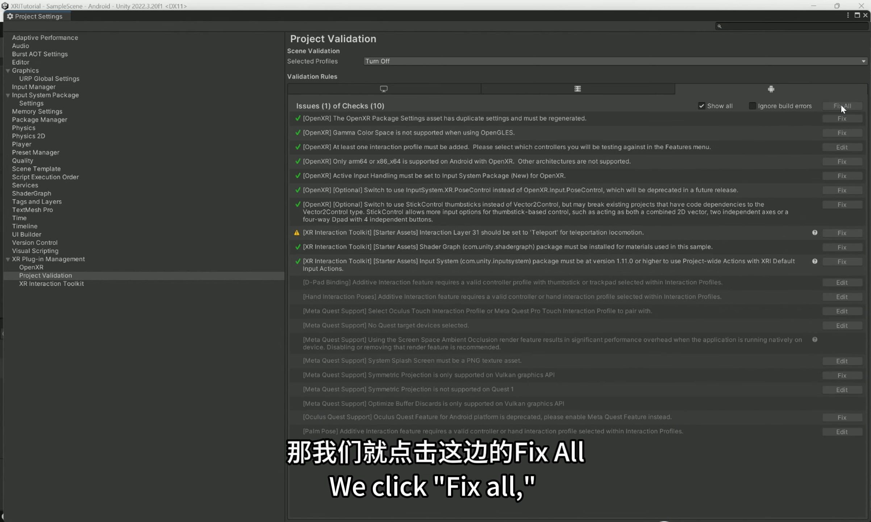
{"action": "left_click", "coordinate": [381, 87]}
{"action": "left_click", "coordinate": [769, 93]}
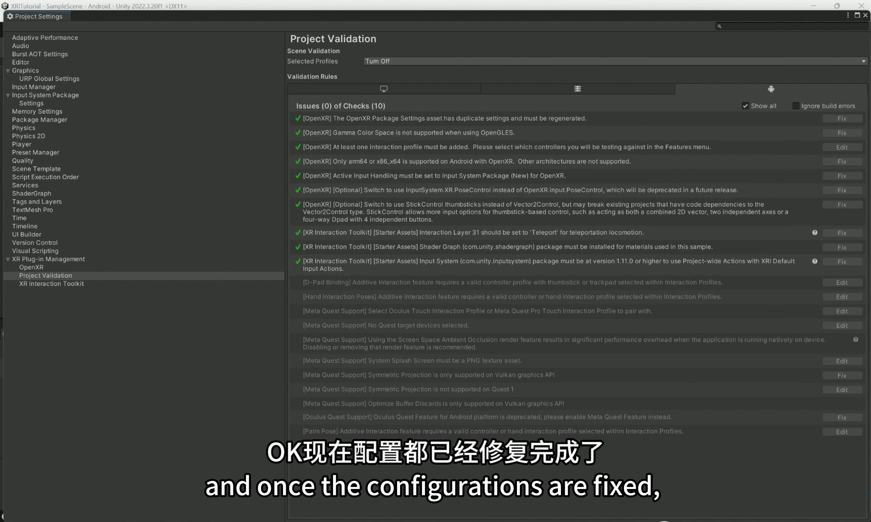
{"action": "left_click", "coordinate": [865, 15]}
Step: Review the other XR Interaction Toolkit samples, from Hands Interaction Demo to visionOS
{"action": "scroll", "coordinate": [422, 308], "scroll_direction": "up", "scroll_amount": 3}
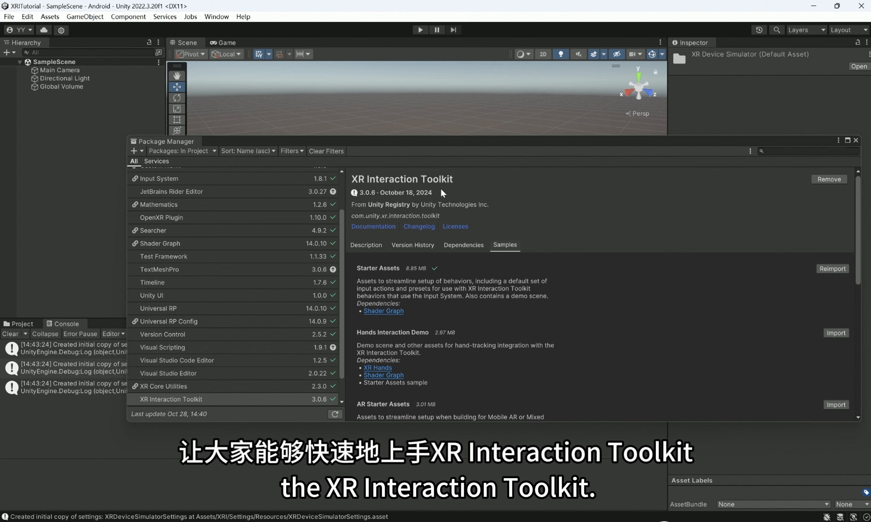
{"action": "scroll", "coordinate": [418, 289], "scroll_direction": "down", "scroll_amount": 5}
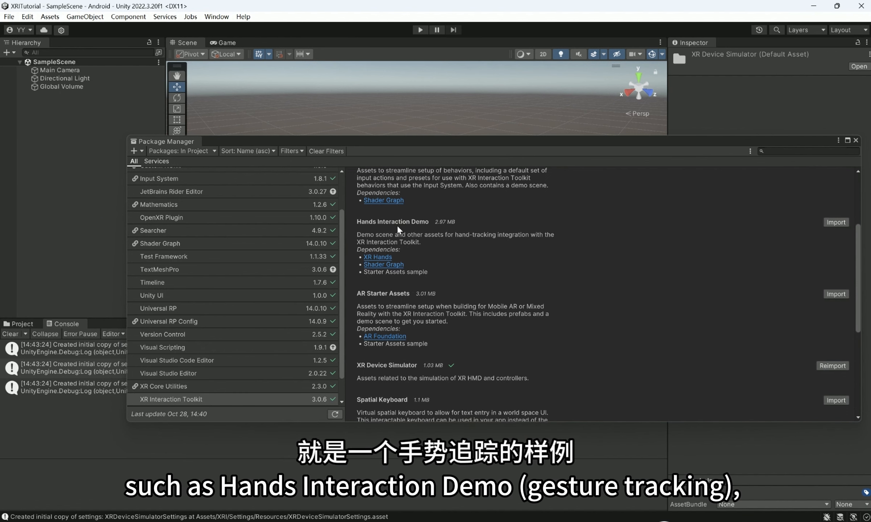
{"action": "scroll", "coordinate": [395, 248], "scroll_direction": "down", "scroll_amount": 5}
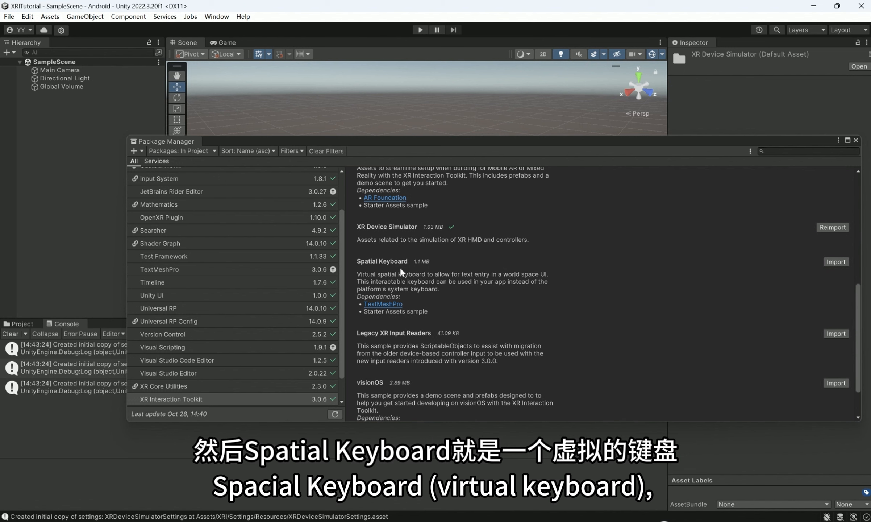
{"action": "scroll", "coordinate": [420, 272], "scroll_direction": "down", "scroll_amount": 2}
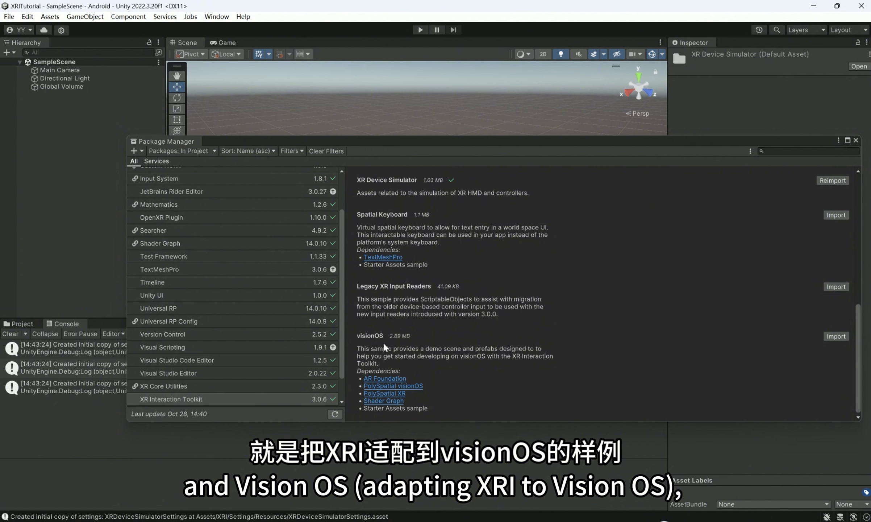
Step: Close the Package Manager and open the 3.0.6 folder of the XR Interaction Toolkit samples in the project assets
{"action": "scroll", "coordinate": [446, 365], "scroll_direction": "up", "scroll_amount": 10}
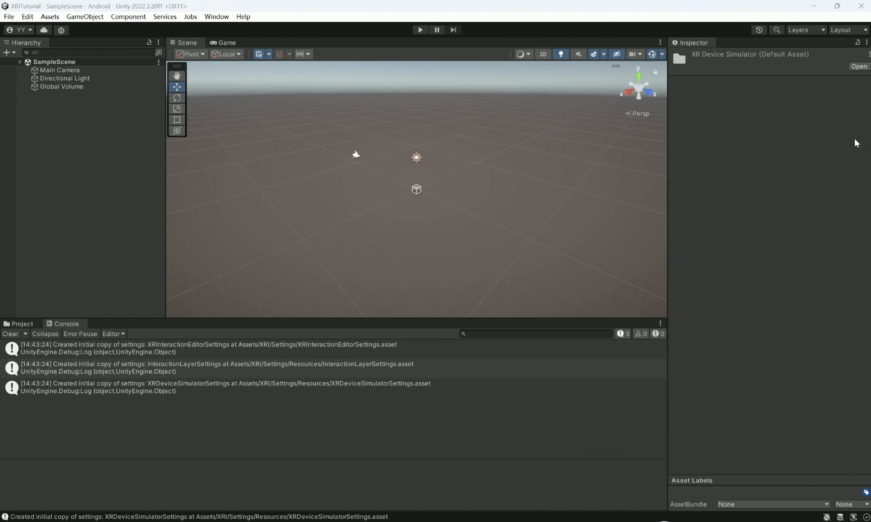
{"action": "left_click", "coordinate": [856, 140]}
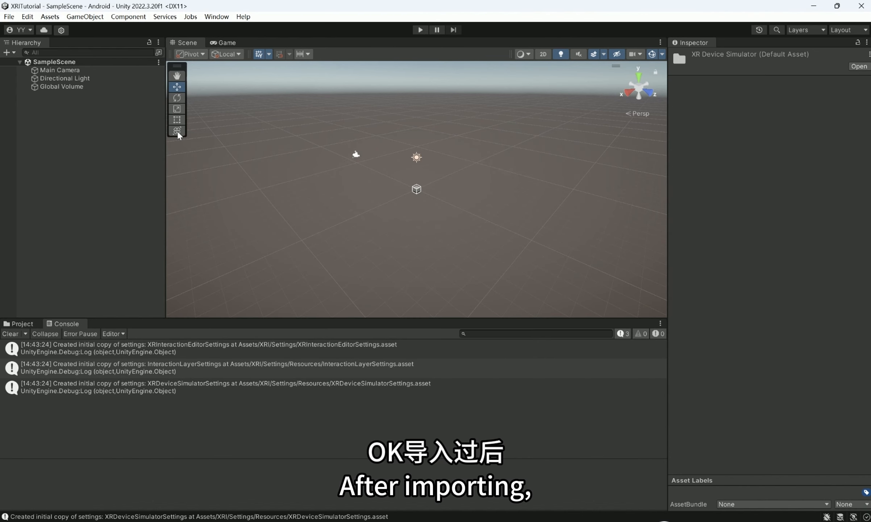
{"action": "left_click", "coordinate": [32, 323]}
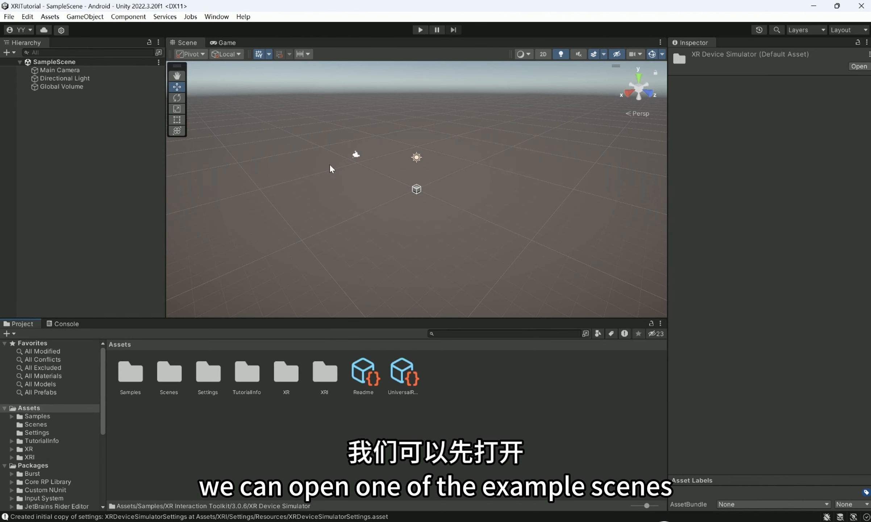
{"action": "double_click", "coordinate": [125, 378]}
{"action": "double_click", "coordinate": [137, 382]}
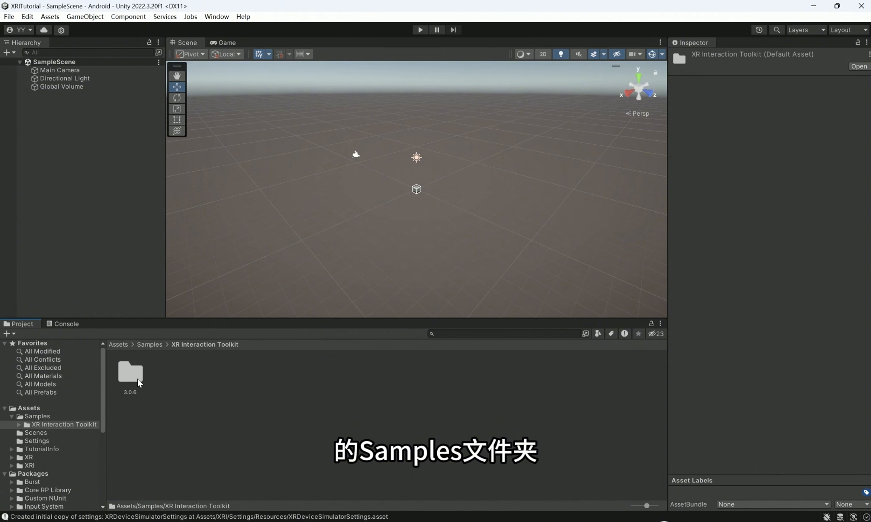
{"action": "double_click", "coordinate": [132, 373]}
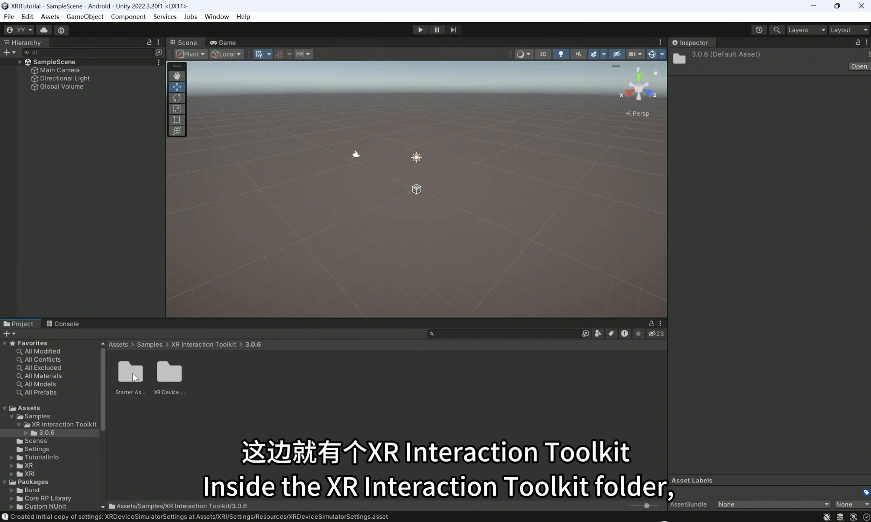
Step: Open DemoScene from the Starter Assets folder of the XR Interaction Toolkit samples
{"action": "left_click", "coordinate": [169, 373]}
{"action": "left_click", "coordinate": [125, 373]}
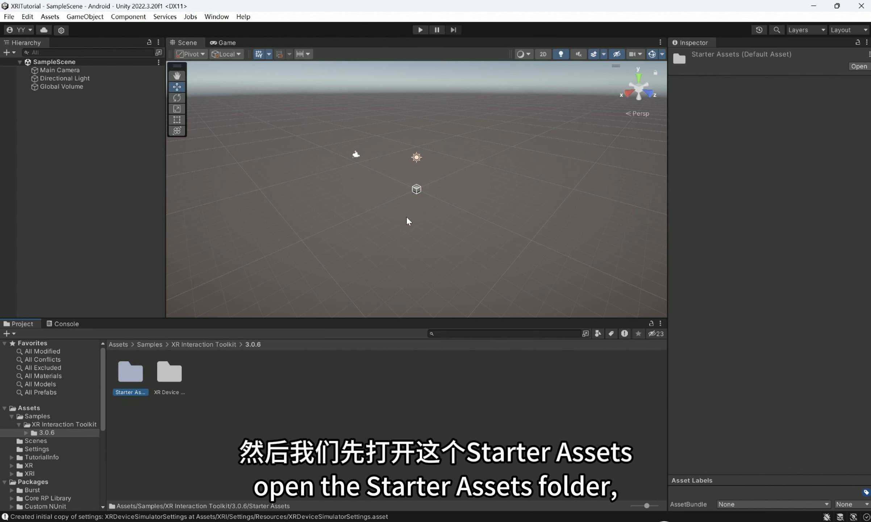
{"action": "double_click", "coordinate": [133, 381]}
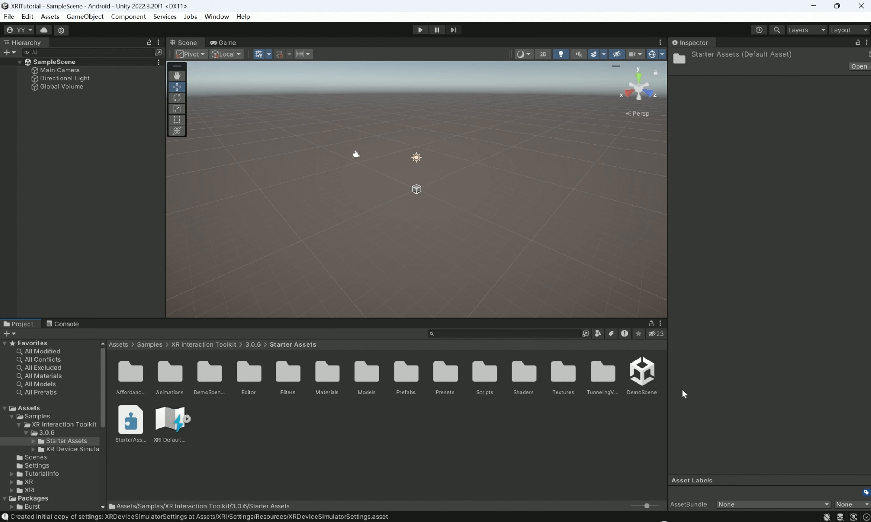
{"action": "left_click", "coordinate": [643, 379]}
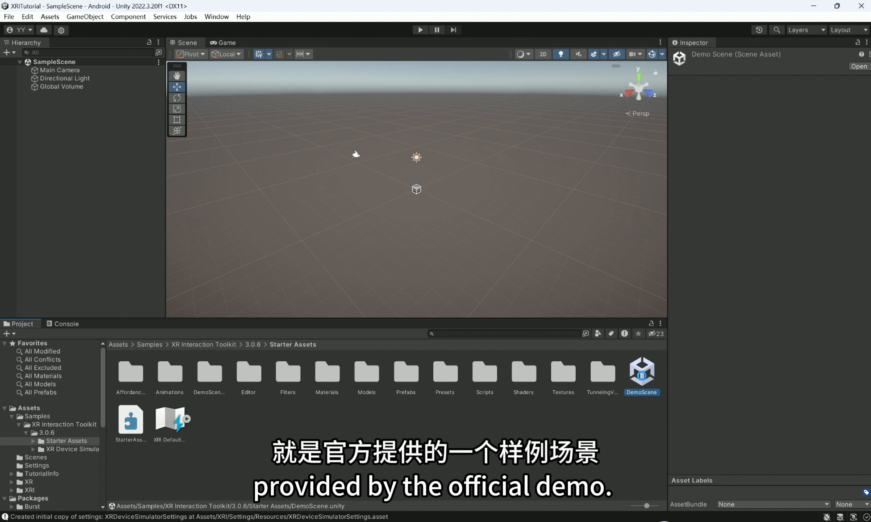
{"action": "double_click", "coordinate": [643, 379]}
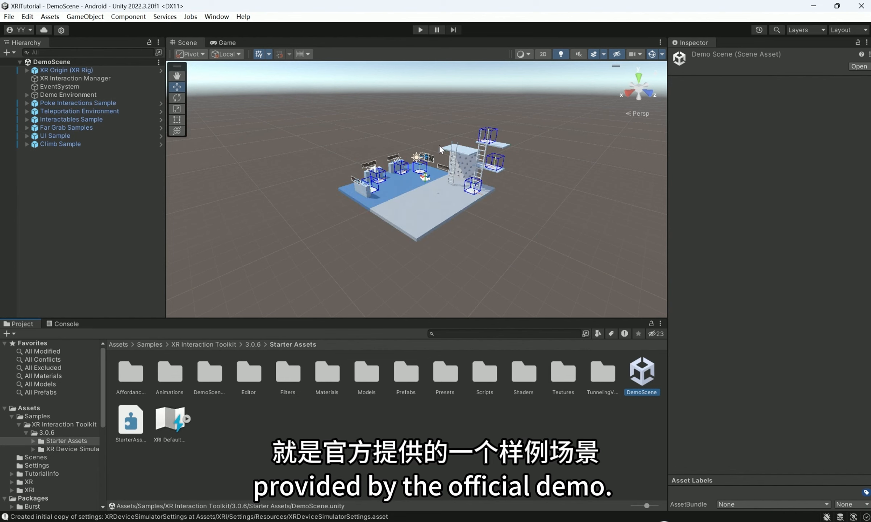
Step: Examine the demo environment's interaction stations, ladders and climbing wall in the scene from closer up
{"action": "left_click_drag", "start_coordinate": [425, 198], "coordinate": [455, 191], "text": "alt"}
{"action": "scroll", "coordinate": [432, 183], "scroll_direction": "up", "scroll_amount": 10}
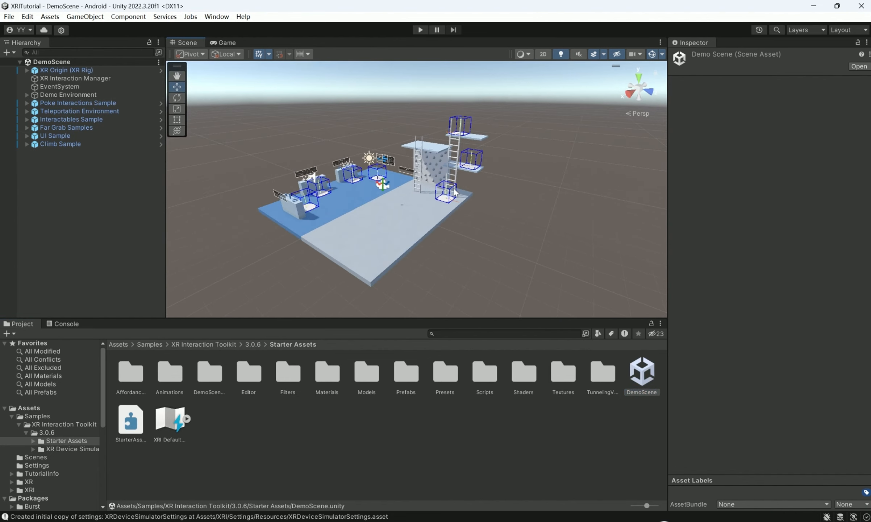
{"action": "right_click_drag", "start_coordinate": [432, 184], "coordinate": [405, 168]}
{"action": "key", "text": "w"}
{"action": "key", "text": "s"}
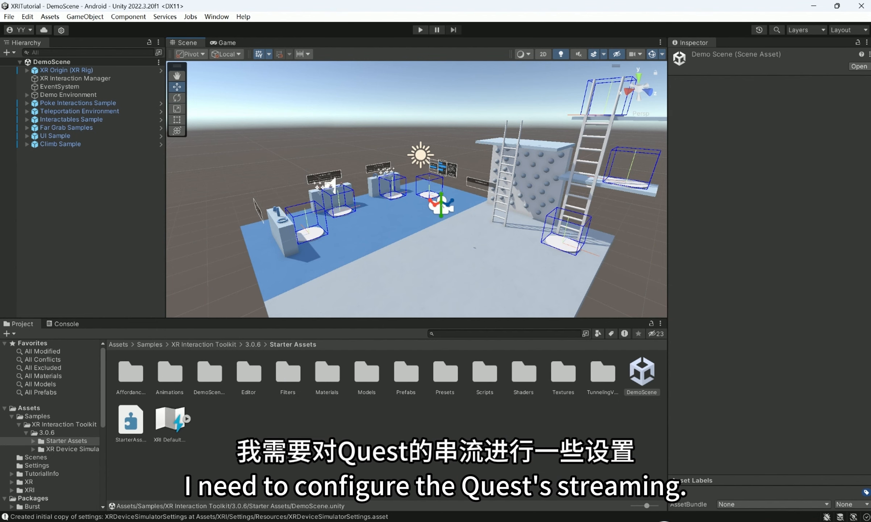
Step: Switch to the Meta Quest Link app, check its general OpenXR Runtime and Beta settings, and minimize it
{"action": "left_click", "coordinate": [584, 520]}
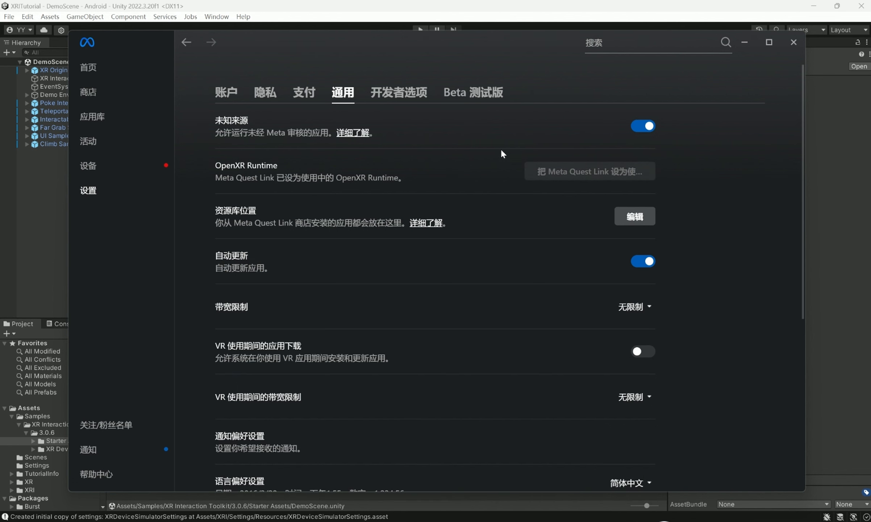
{"action": "left_click", "coordinate": [487, 94]}
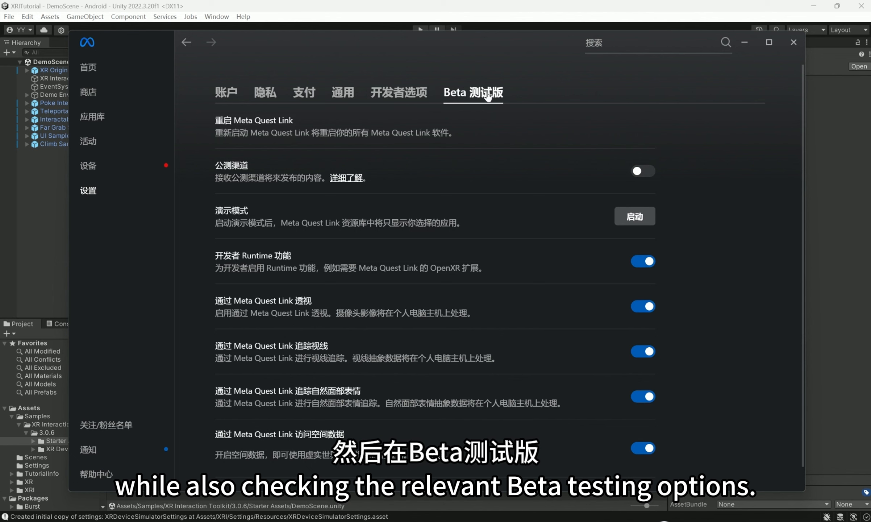
{"action": "scroll", "coordinate": [384, 243], "scroll_direction": "down", "scroll_amount": 1}
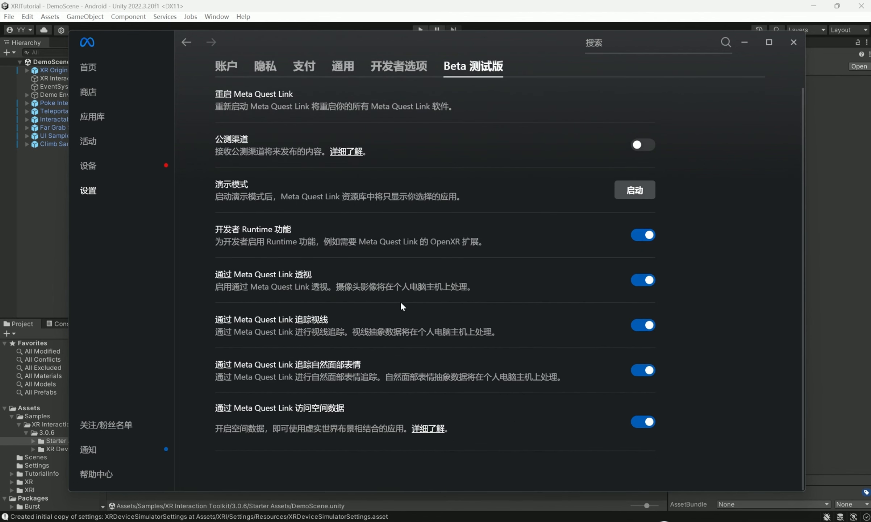
{"action": "scroll", "coordinate": [381, 289], "scroll_direction": "up", "scroll_amount": 1}
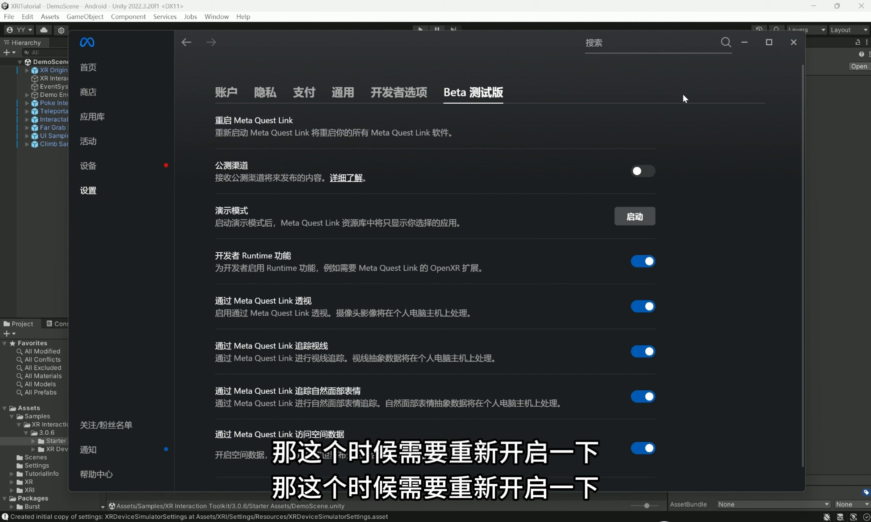
{"action": "left_click", "coordinate": [741, 48]}
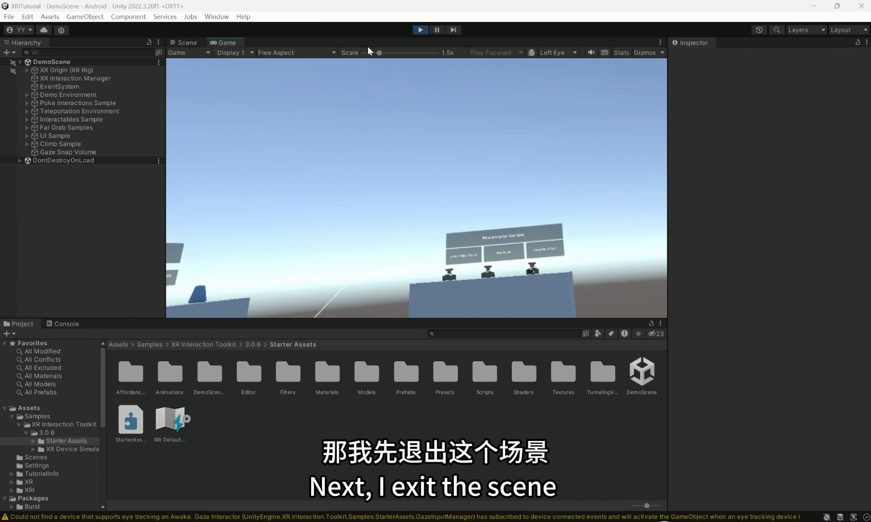
Step: Exit play mode and open the Input System Package page of the project settings
{"action": "left_click", "coordinate": [422, 29]}
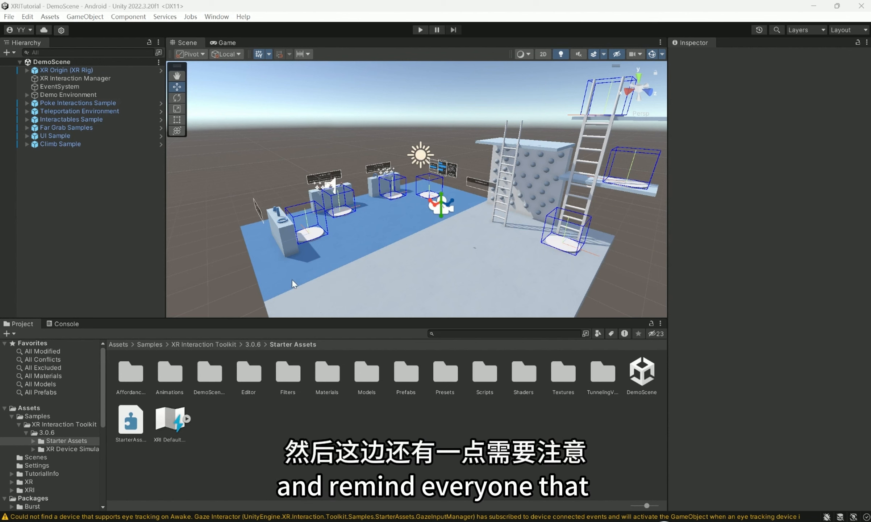
{"action": "left_click", "coordinate": [27, 17]}
{"action": "left_click", "coordinate": [87, 361]}
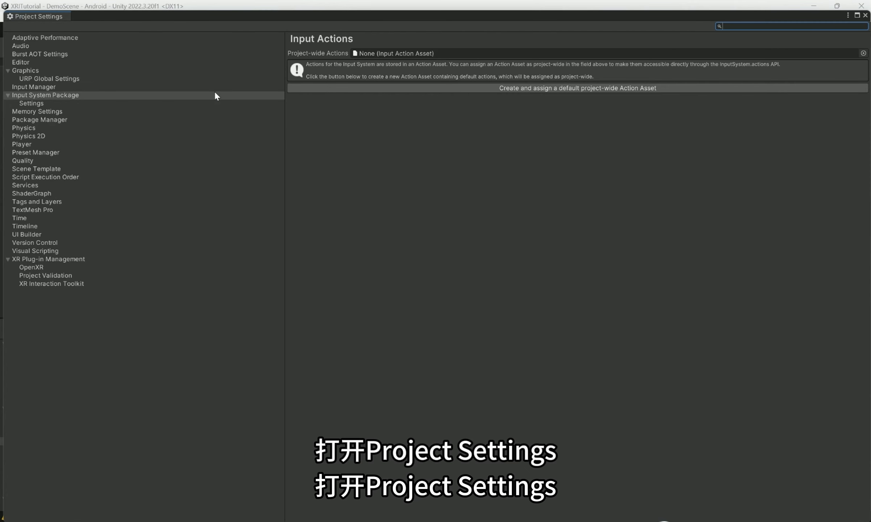
{"action": "left_click", "coordinate": [40, 96]}
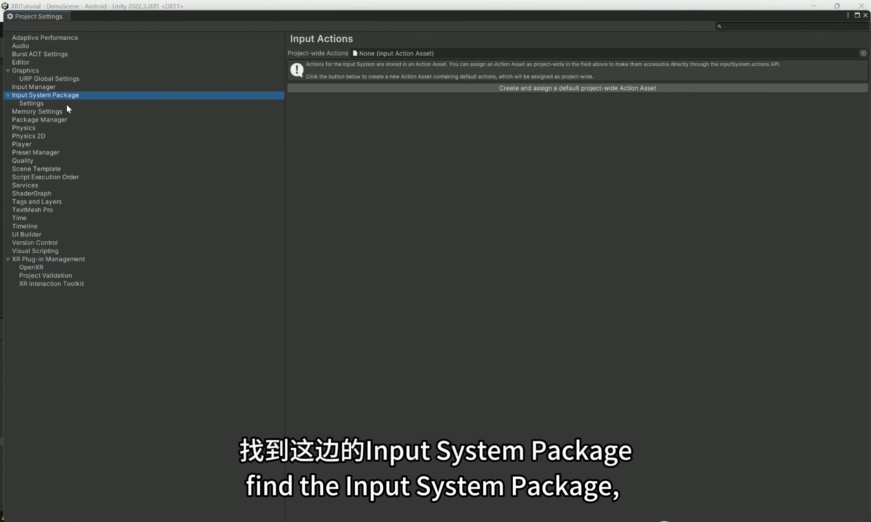